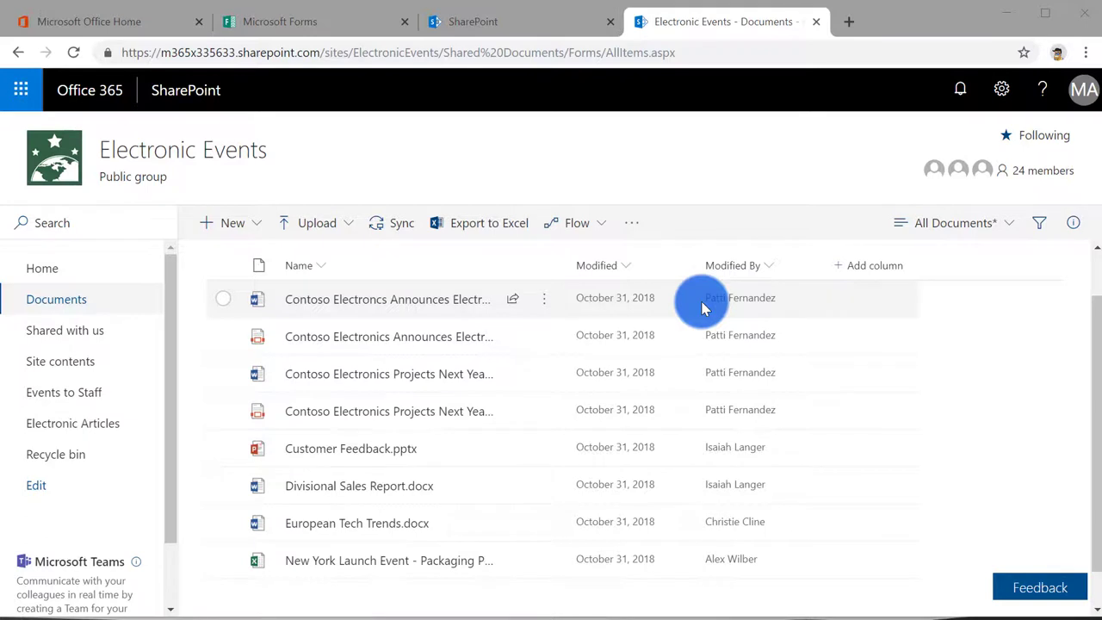
From the New menu, create a Forms for Excel survey titled 'T Shirt Survey for Electronic Launch Event'.
{"action": "mouse_move", "coordinate": [458, 299]}
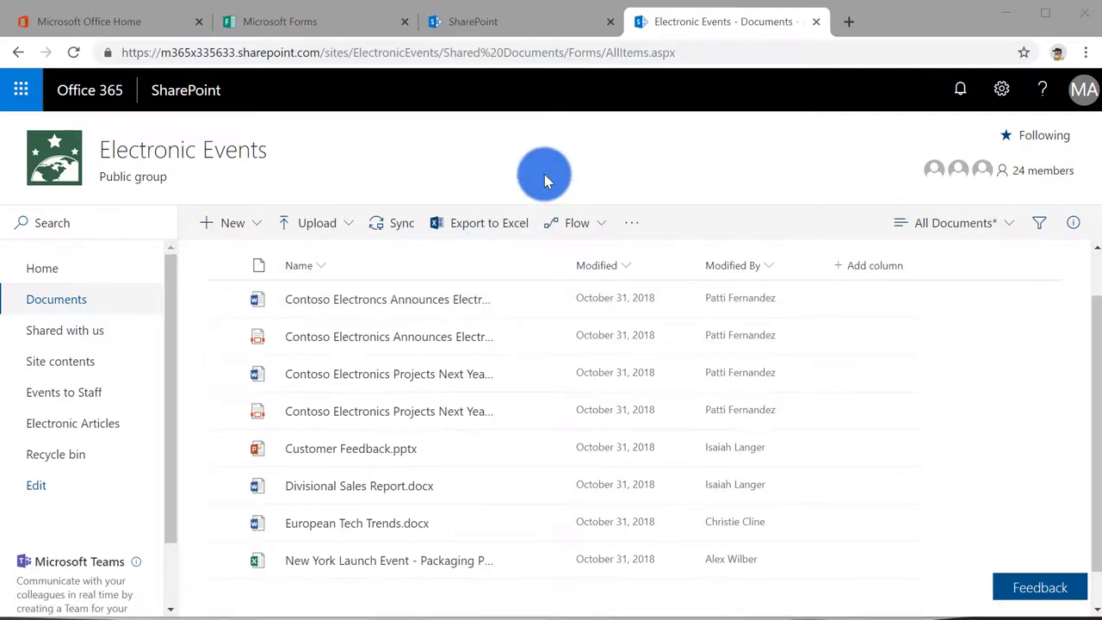
{"action": "left_click", "coordinate": [256, 237]}
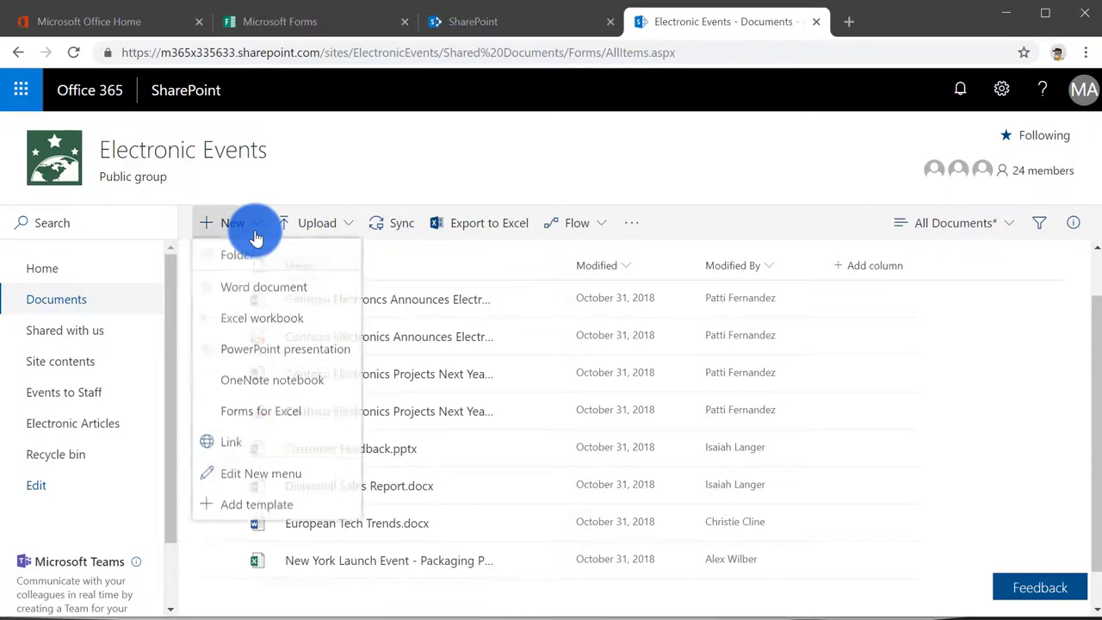
{"action": "left_click", "coordinate": [259, 422]}
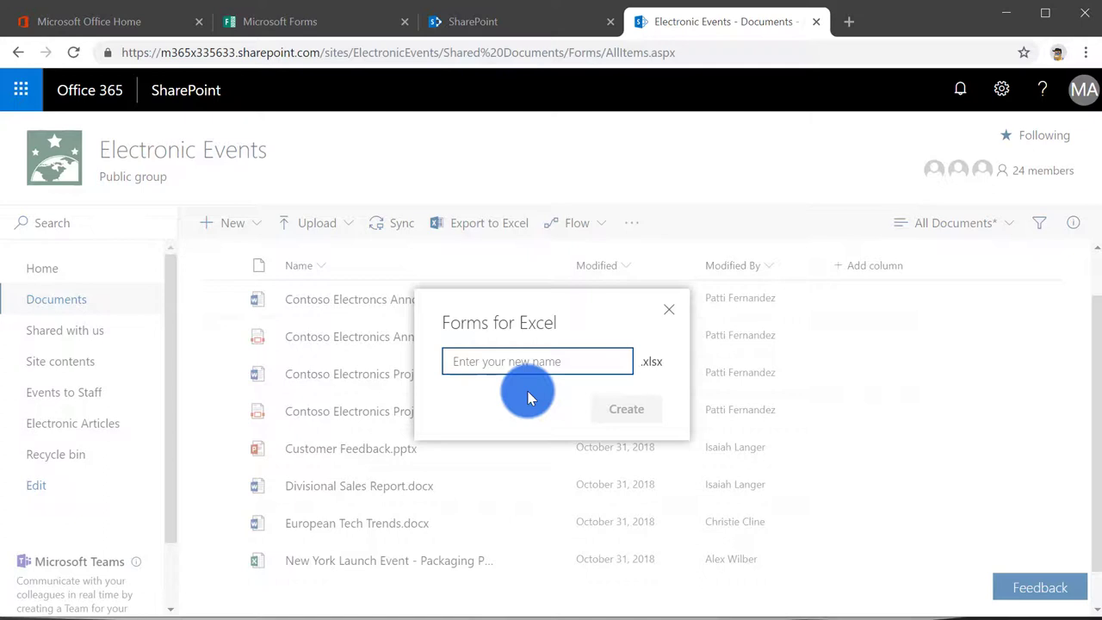
{"action": "type", "text": "T Sh"}
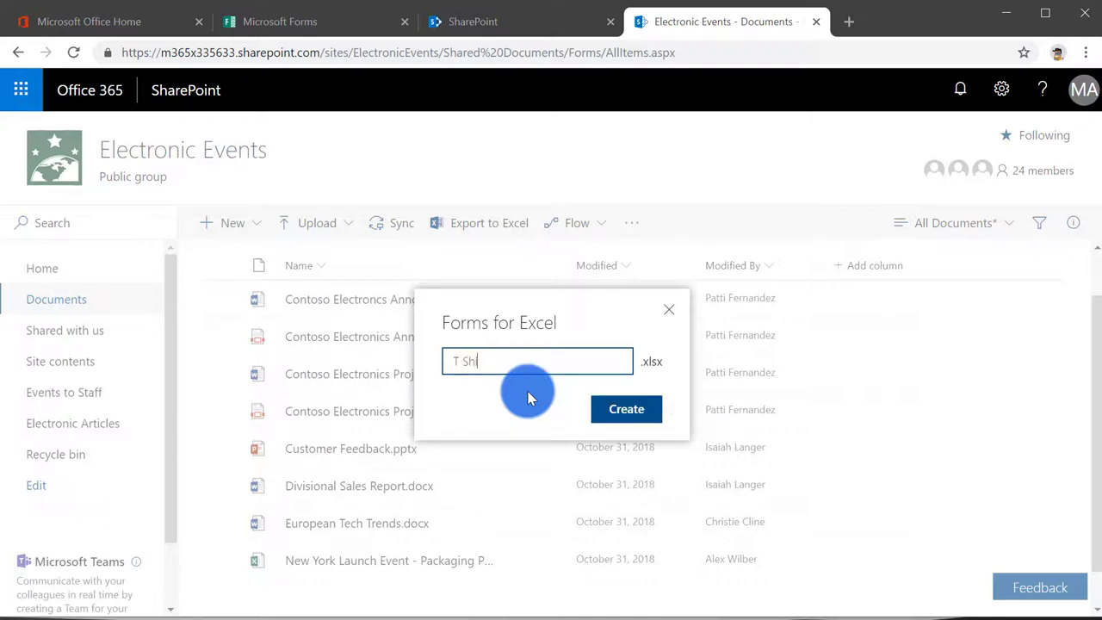
{"action": "type", "text": "irt Survey for Electronic"}
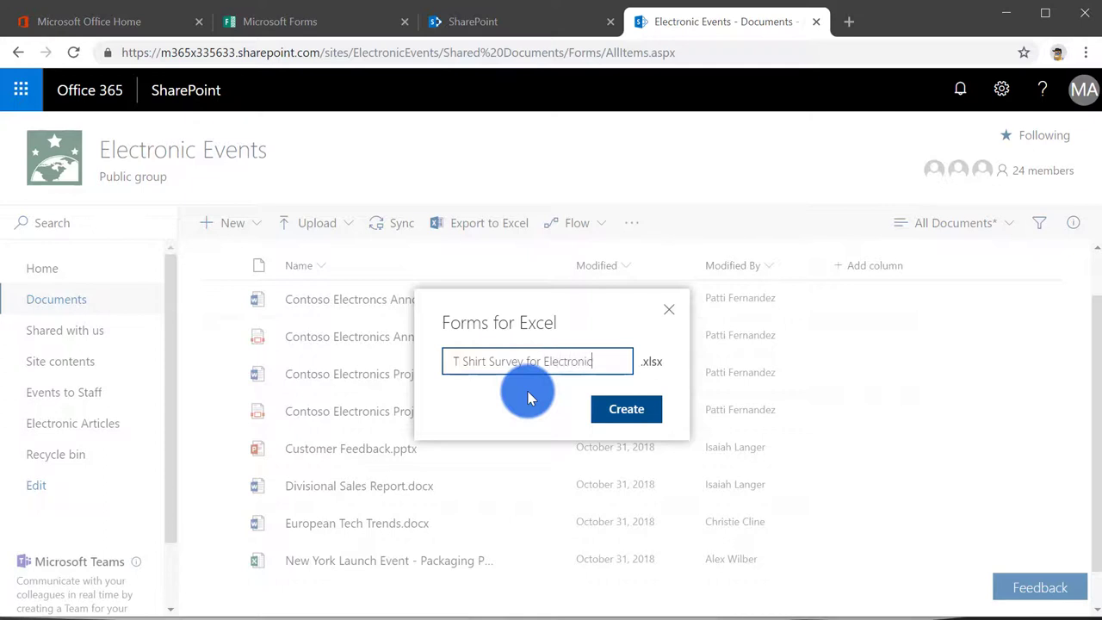
{"action": "type", "text": " evnt"}
{"action": "key", "text": "BackSpace"}
{"action": "key", "text": "BackSpace"}
{"action": "key", "text": "BackSpace"}
{"action": "type", "text": "Launch"}
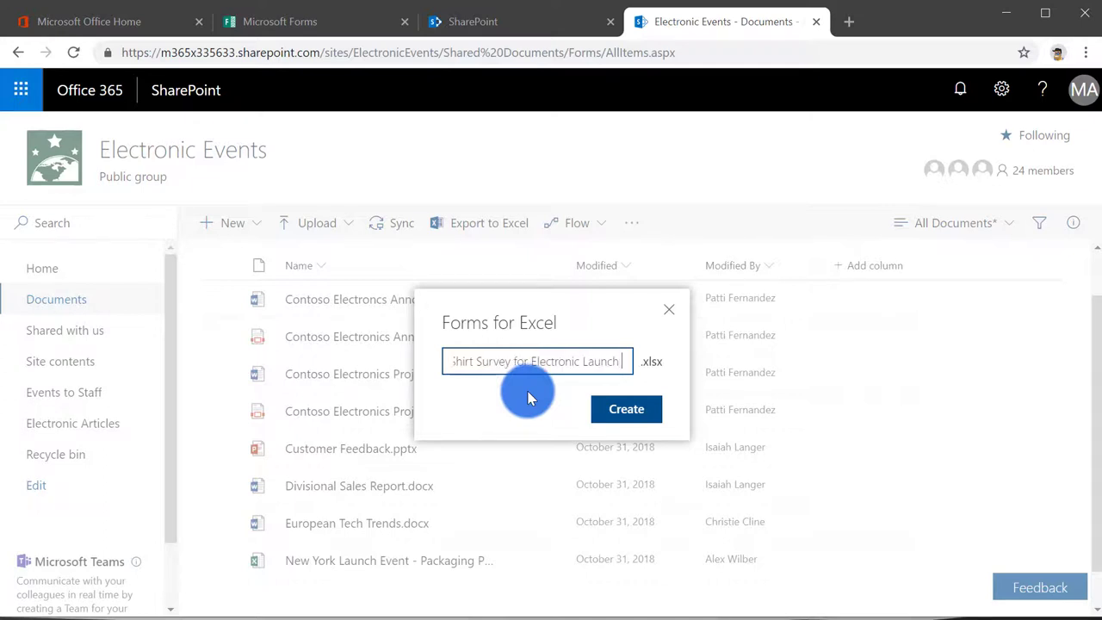
{"action": "type", "text": " Event"}
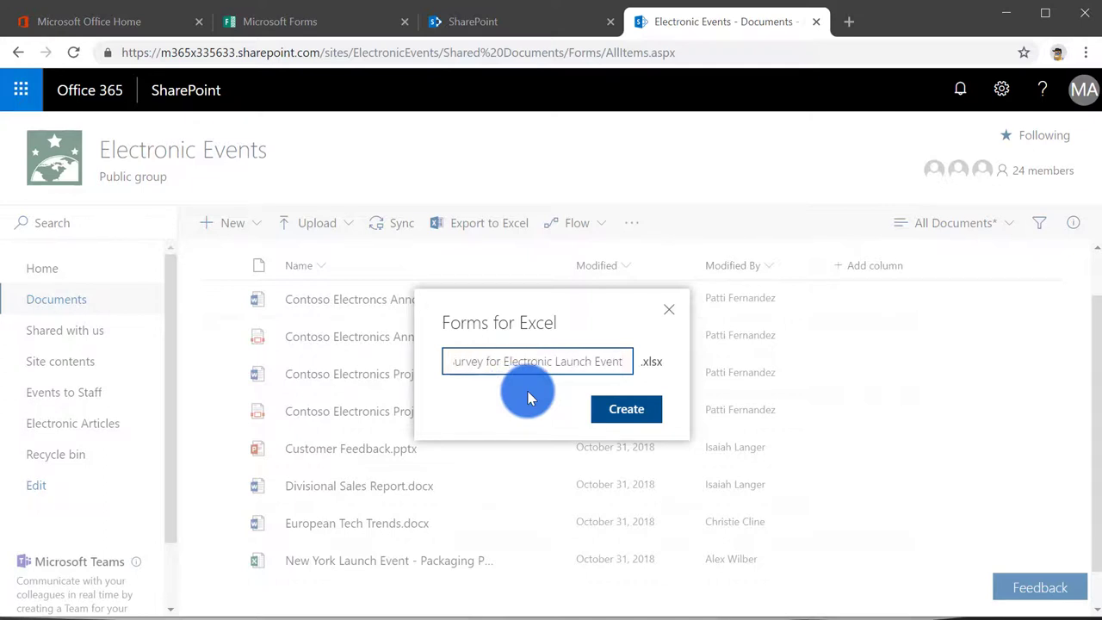
{"action": "left_click", "coordinate": [608, 414]}
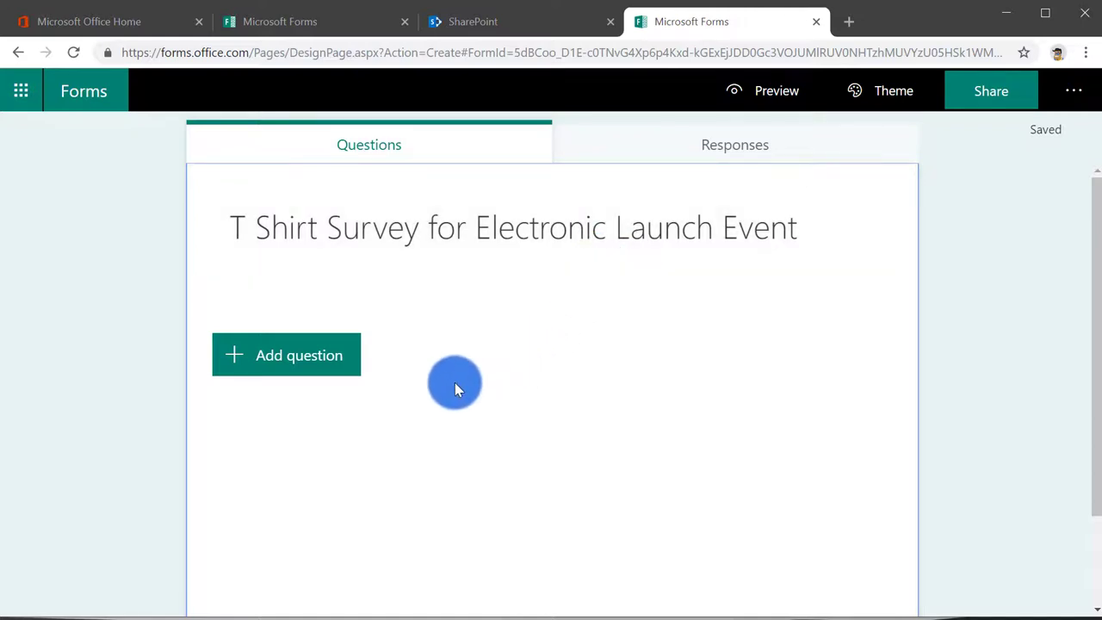
Add the suggested 'Your name' text question and 'T-shirt size' choices XS–XXL plus Other, then review them.
{"action": "left_click", "coordinate": [323, 374]}
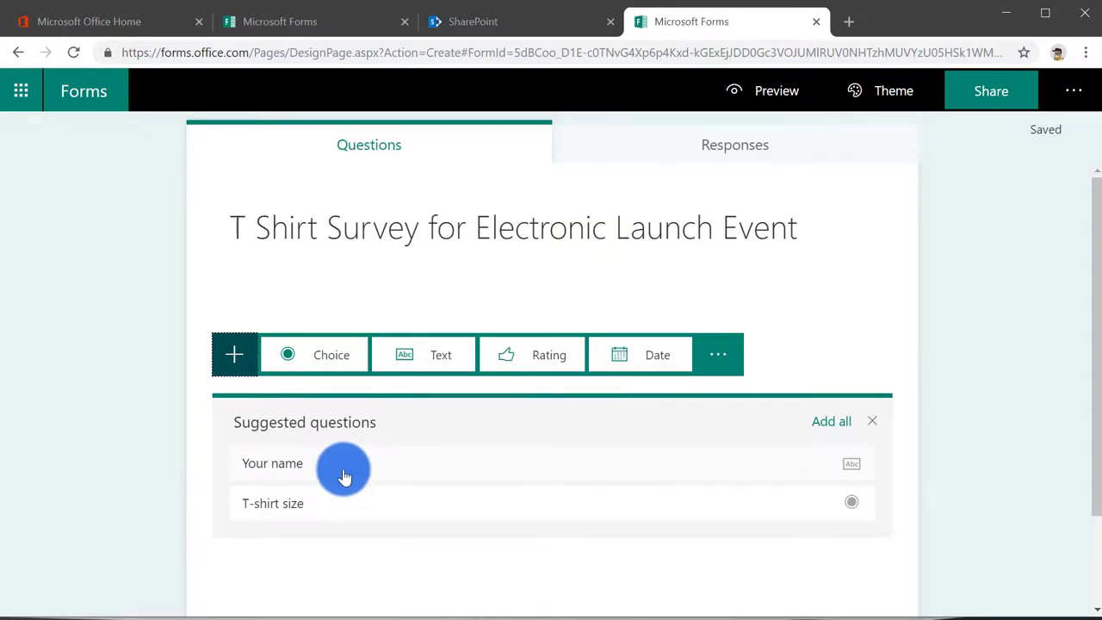
{"action": "scroll", "coordinate": [343, 476], "scroll_direction": "down", "scroll_amount": 1}
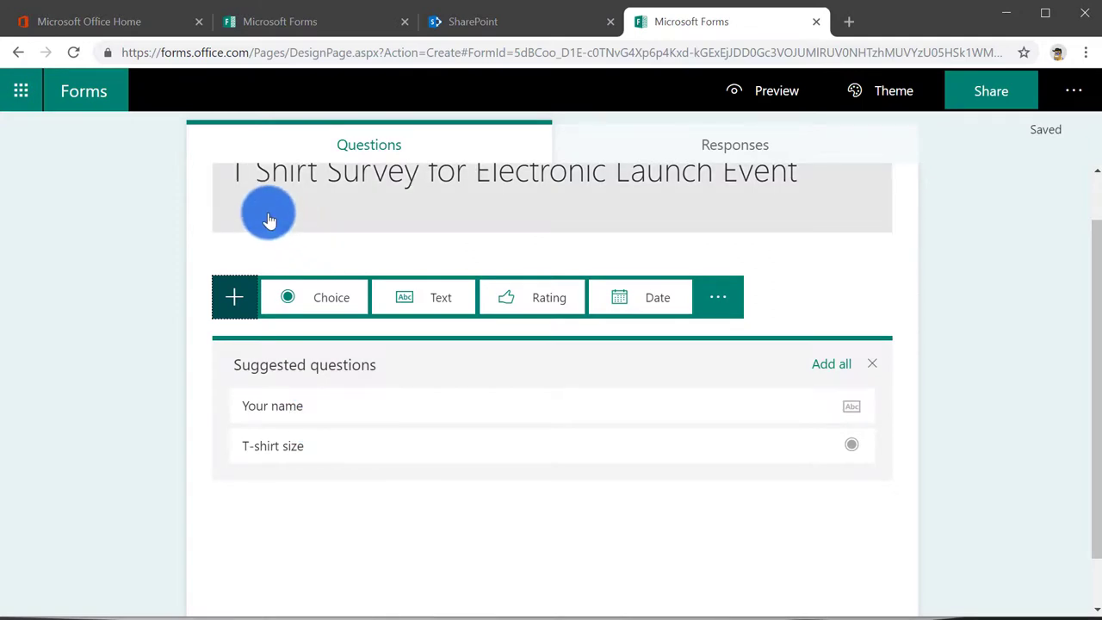
{"action": "left_click", "coordinate": [815, 369]}
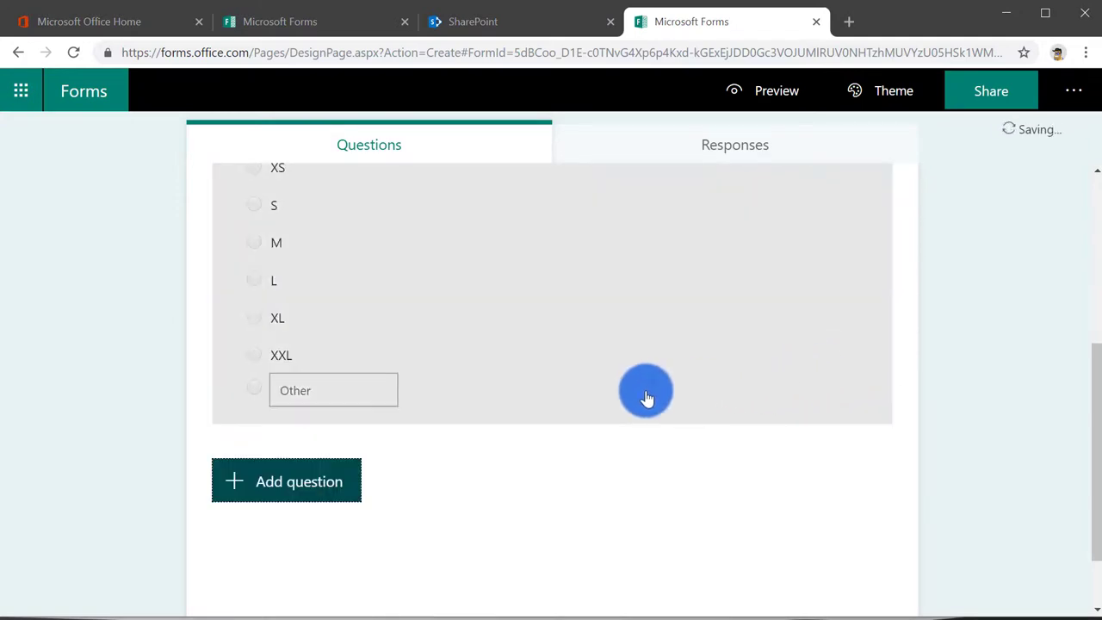
{"action": "scroll", "coordinate": [857, 384], "scroll_direction": "up", "scroll_amount": 3}
{"action": "scroll", "coordinate": [827, 383], "scroll_direction": "up", "scroll_amount": 1}
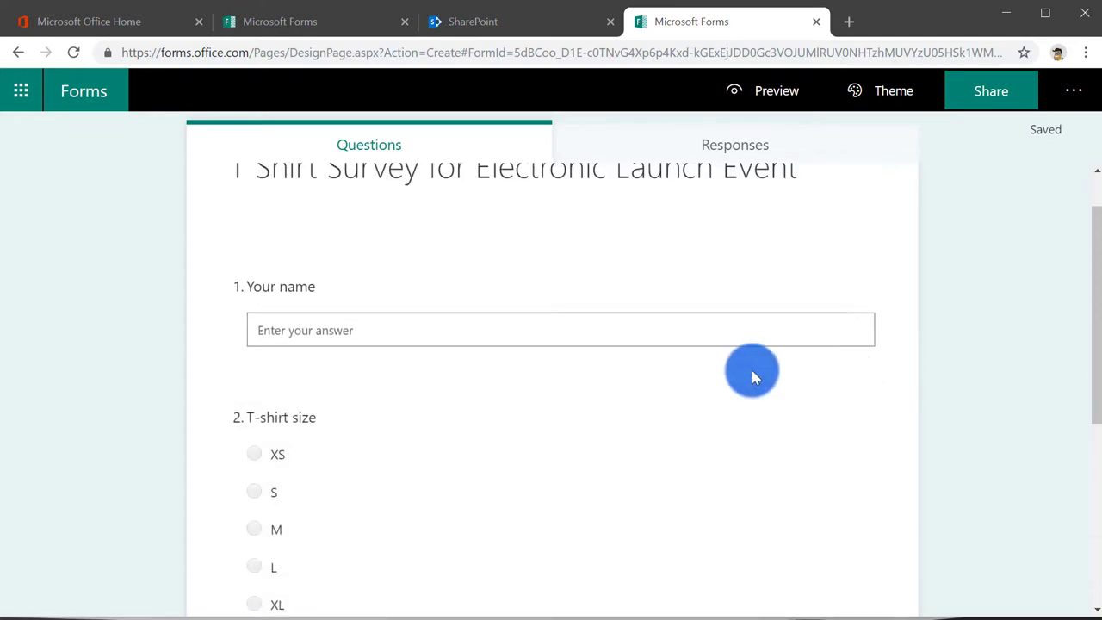
{"action": "scroll", "coordinate": [461, 353], "scroll_direction": "down", "scroll_amount": 2}
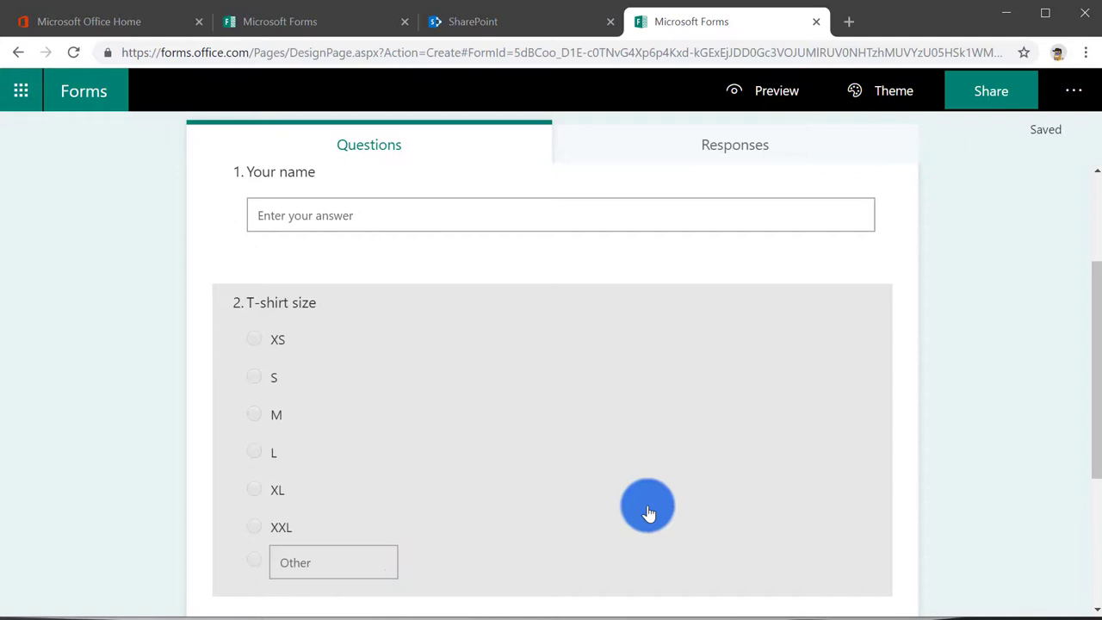
{"action": "scroll", "coordinate": [637, 510], "scroll_direction": "down", "scroll_amount": 1}
{"action": "scroll", "coordinate": [680, 451], "scroll_direction": "up", "scroll_amount": 3}
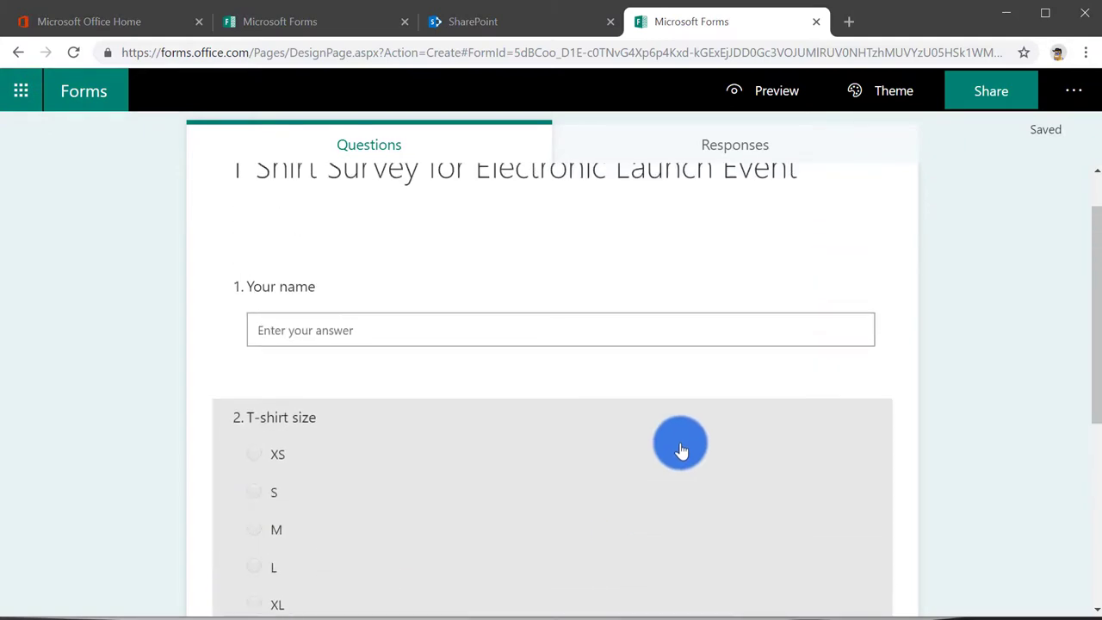
{"action": "scroll", "coordinate": [680, 451], "scroll_direction": "up", "scroll_amount": 1}
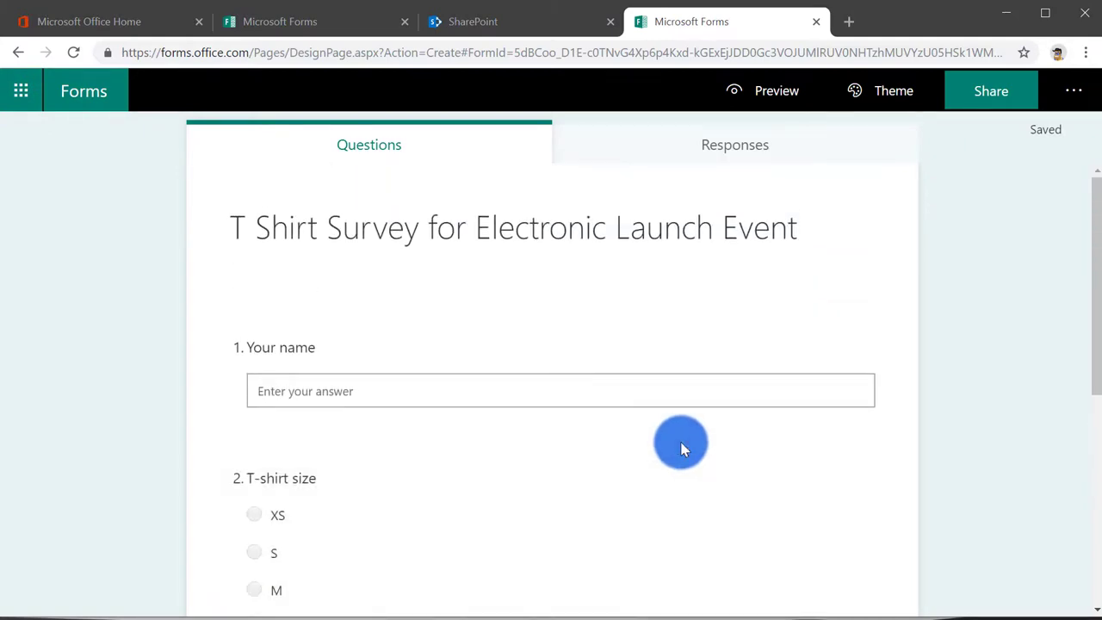
{"action": "scroll", "coordinate": [999, 263], "scroll_direction": "down", "scroll_amount": 2}
{"action": "scroll", "coordinate": [999, 267], "scroll_direction": "down", "scroll_amount": 3}
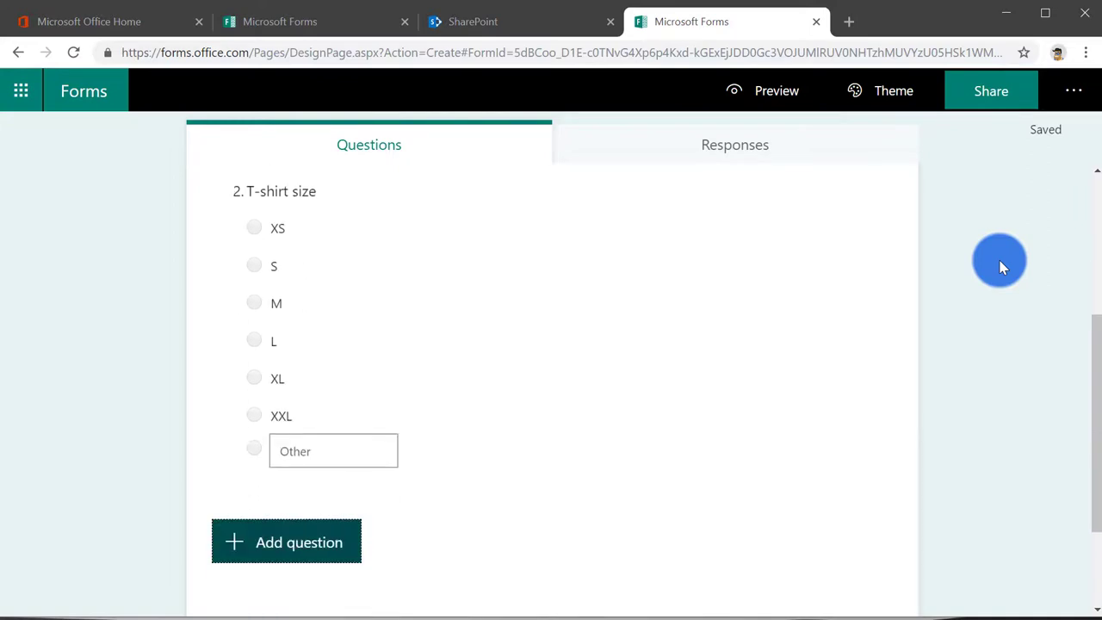
{"action": "scroll", "coordinate": [998, 266], "scroll_direction": "up", "scroll_amount": 5}
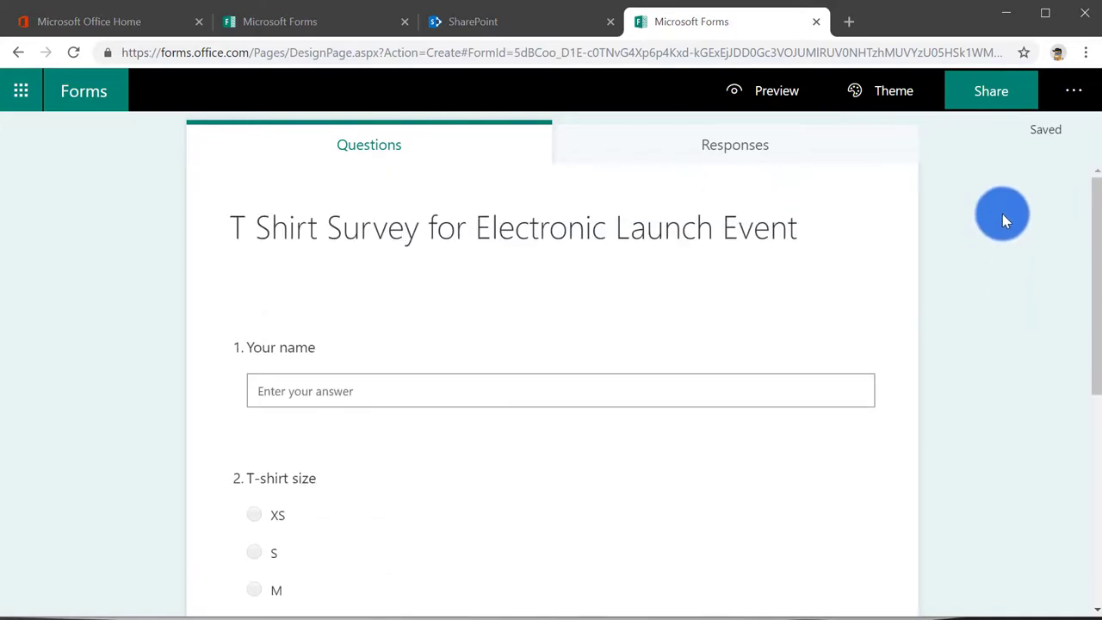
Check the Responses summary showing 0 responses, then preview the T Shirt Survey as a respondent.
{"action": "left_click", "coordinate": [760, 143]}
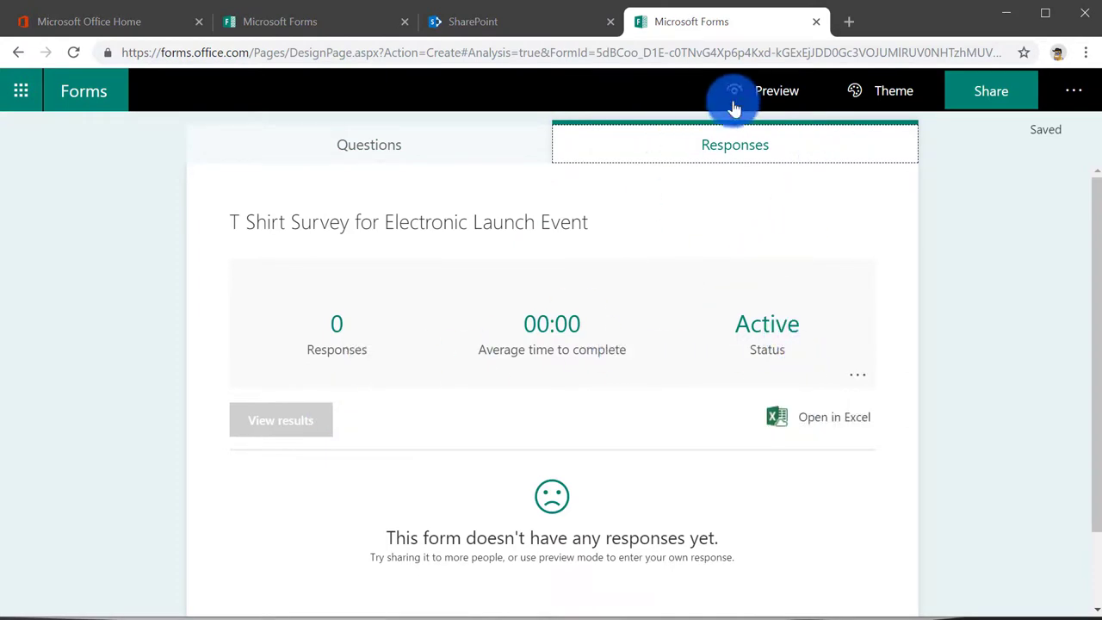
{"action": "left_click", "coordinate": [787, 102]}
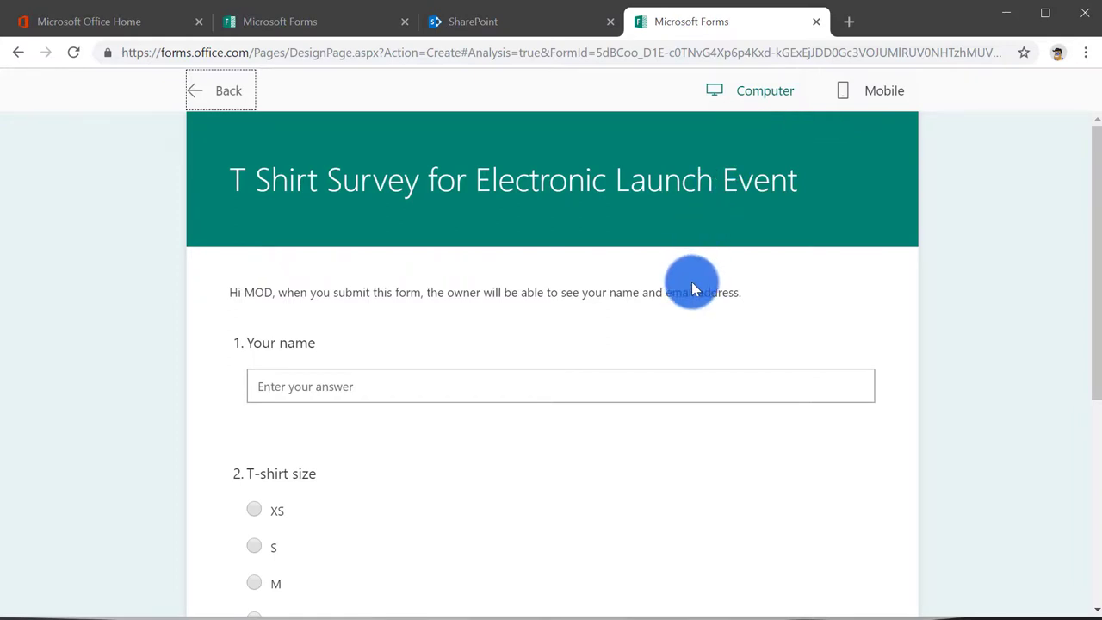
{"action": "scroll", "coordinate": [694, 282], "scroll_direction": "down", "scroll_amount": 1}
{"action": "scroll", "coordinate": [695, 282], "scroll_direction": "up", "scroll_amount": 1}
Submit the first response with a respondent's name and T-shirt size XL.
{"action": "left_click", "coordinate": [419, 381]}
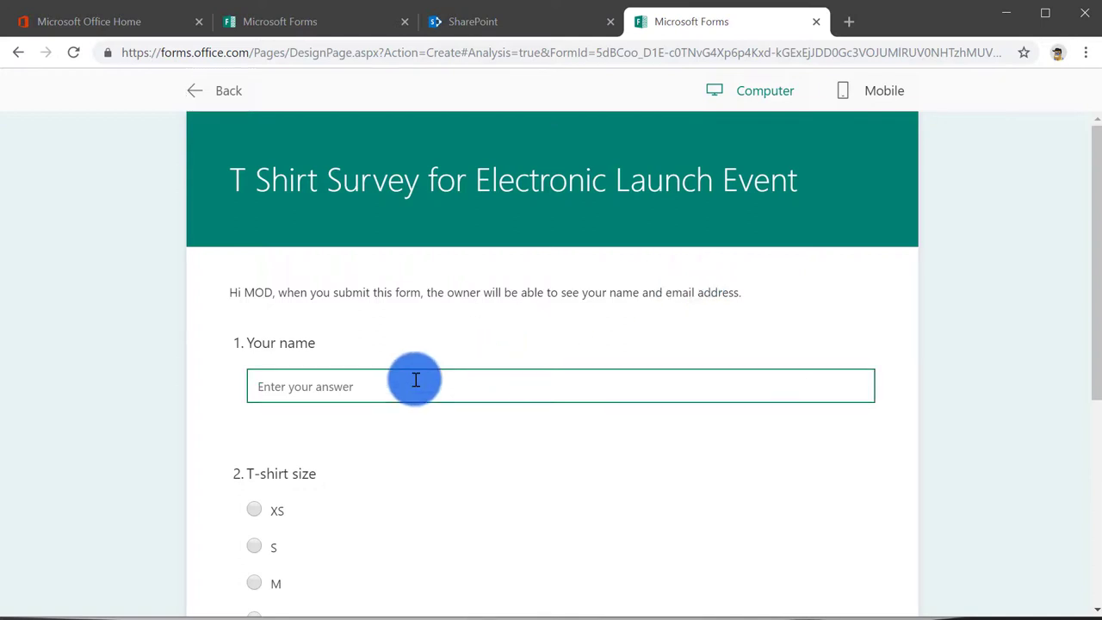
{"action": "type", "text": "Jagh"}
{"action": "key", "text": "BackSpace"}
{"action": "scroll", "coordinate": [435, 482], "scroll_direction": "down", "scroll_amount": 2}
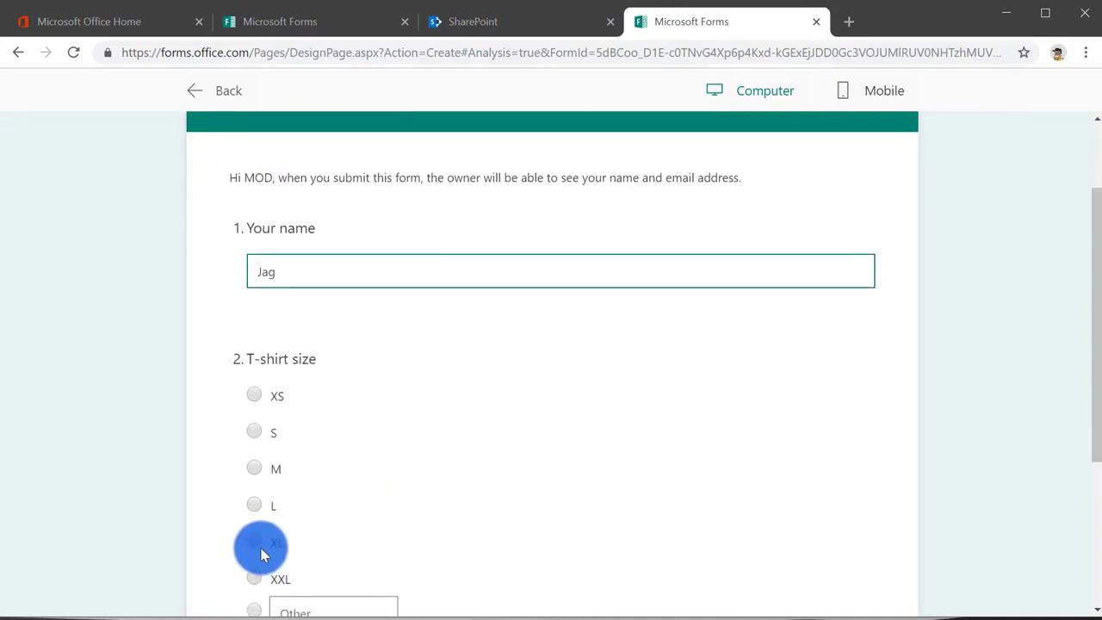
{"action": "left_click", "coordinate": [254, 542]}
{"action": "scroll", "coordinate": [247, 546], "scroll_direction": "down", "scroll_amount": 2}
{"action": "left_click", "coordinate": [254, 543]}
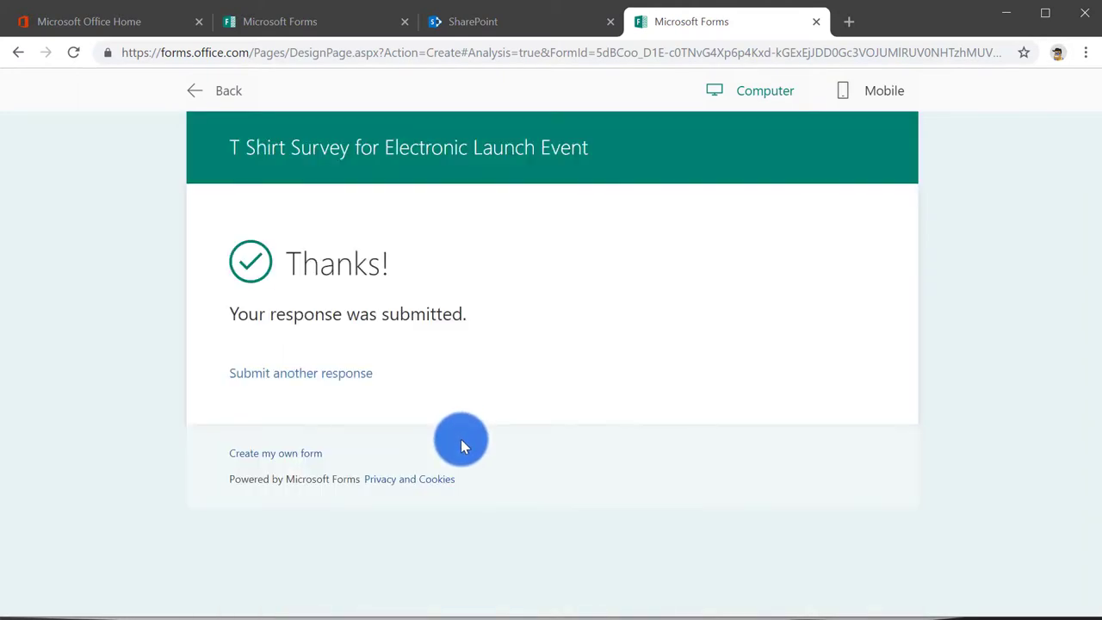
Submit a second response with another respondent's name and size M.
{"action": "left_click", "coordinate": [346, 376]}
{"action": "left_click", "coordinate": [381, 384]}
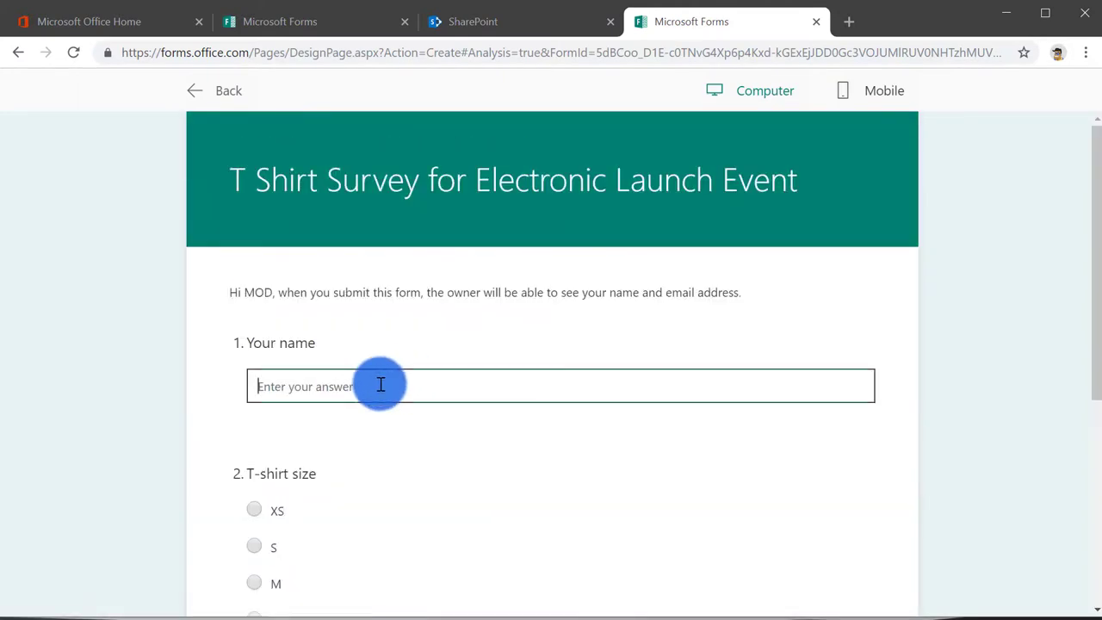
{"action": "type", "text": "Steve"}
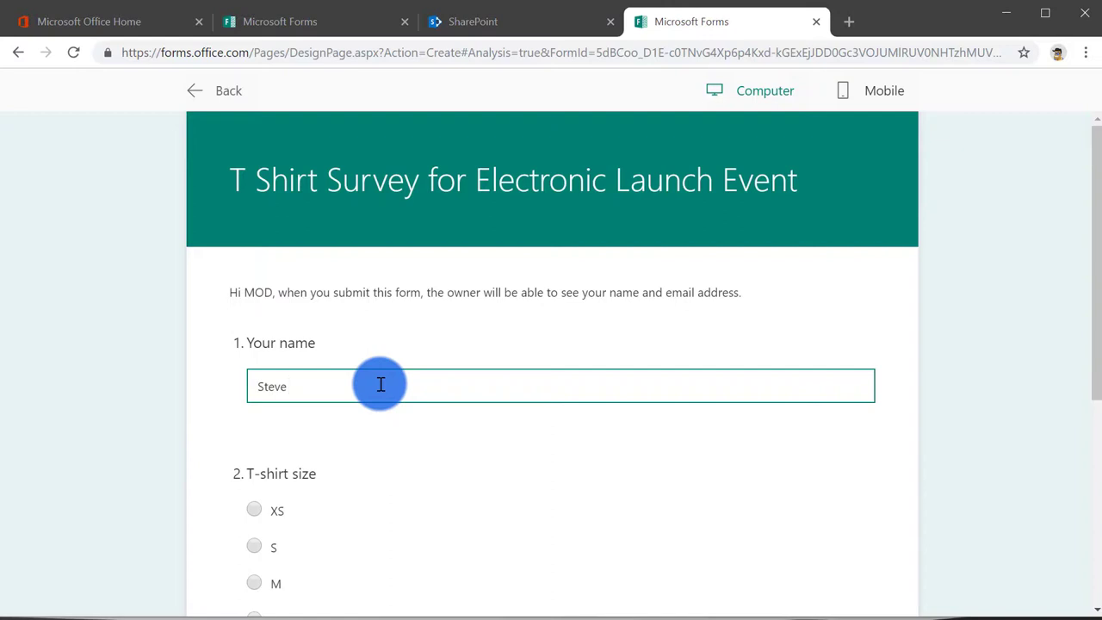
{"action": "scroll", "coordinate": [374, 413], "scroll_direction": "down", "scroll_amount": 2}
{"action": "left_click", "coordinate": [260, 468]}
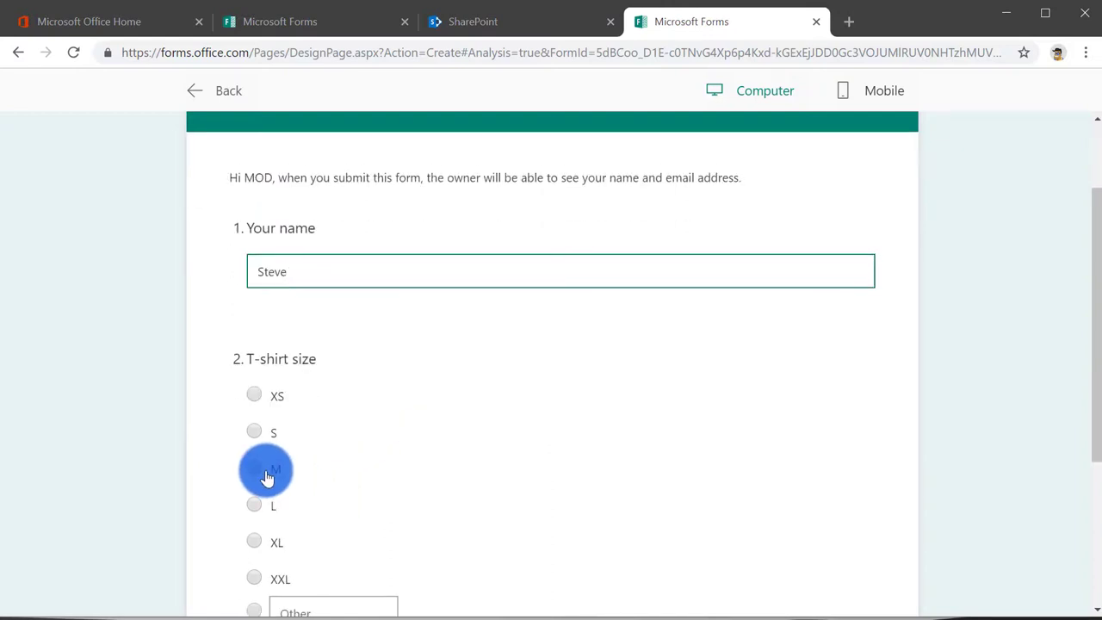
{"action": "scroll", "coordinate": [355, 493], "scroll_direction": "down", "scroll_amount": 4}
{"action": "left_click", "coordinate": [334, 488]}
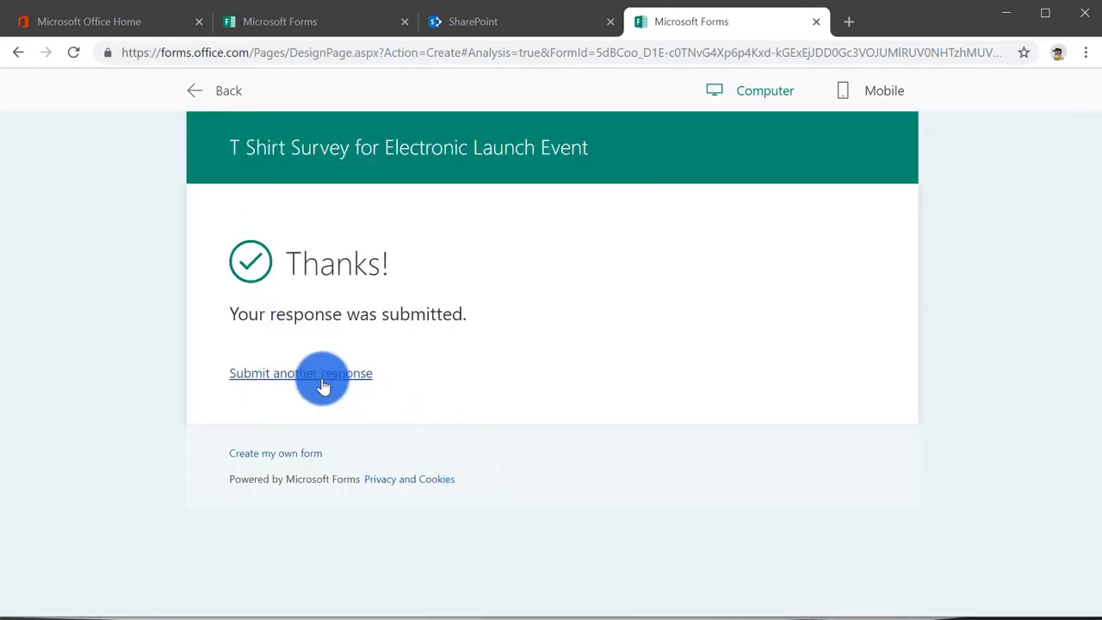
Submit a third response with another respondent's name and size S.
{"action": "left_click", "coordinate": [315, 380]}
{"action": "left_click", "coordinate": [382, 390]}
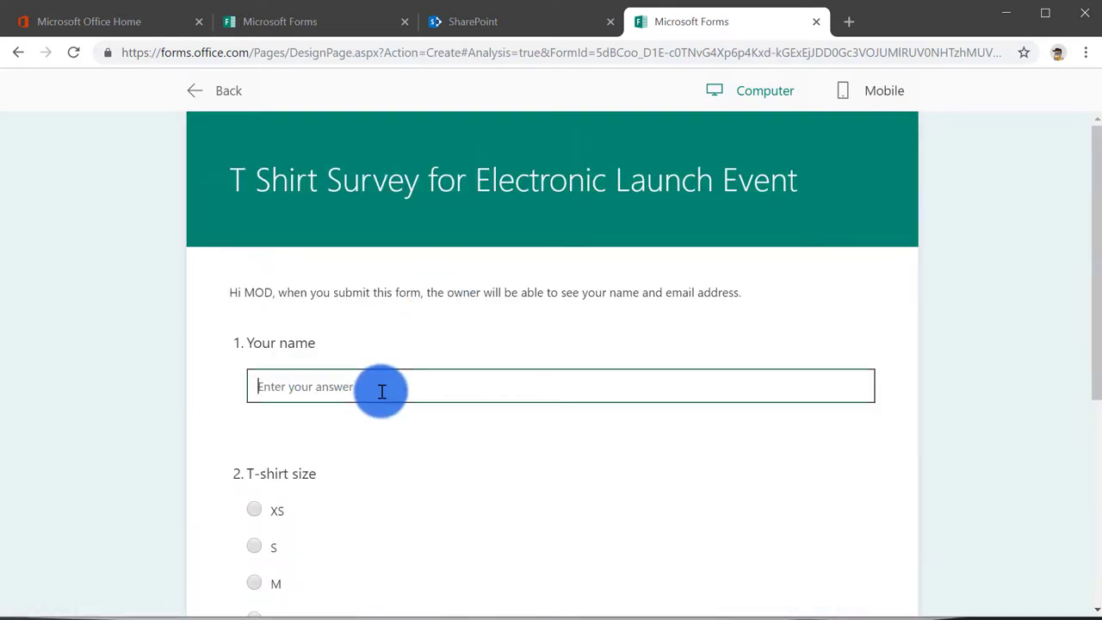
{"action": "type", "text": "Tim"}
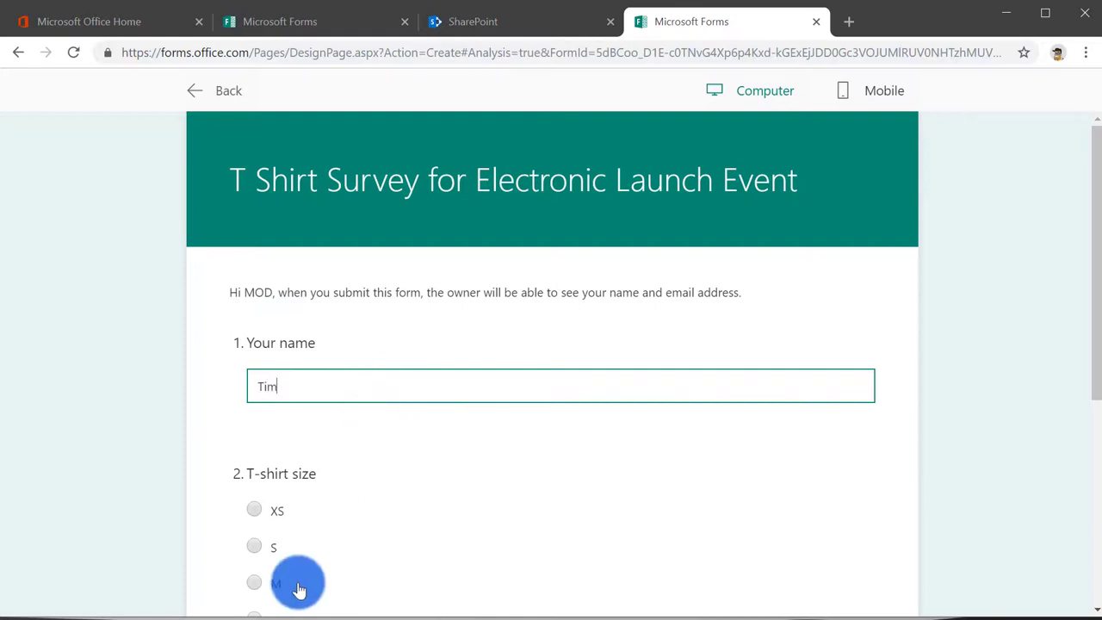
{"action": "left_click", "coordinate": [256, 549]}
{"action": "scroll", "coordinate": [258, 552], "scroll_direction": "down", "scroll_amount": 3}
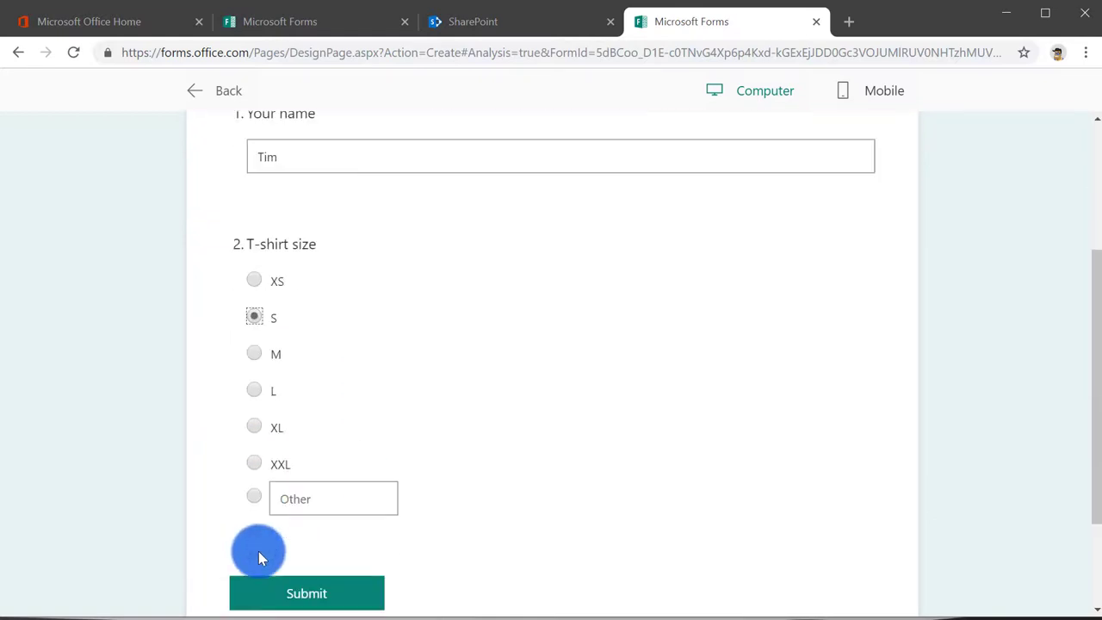
{"action": "left_click", "coordinate": [283, 592]}
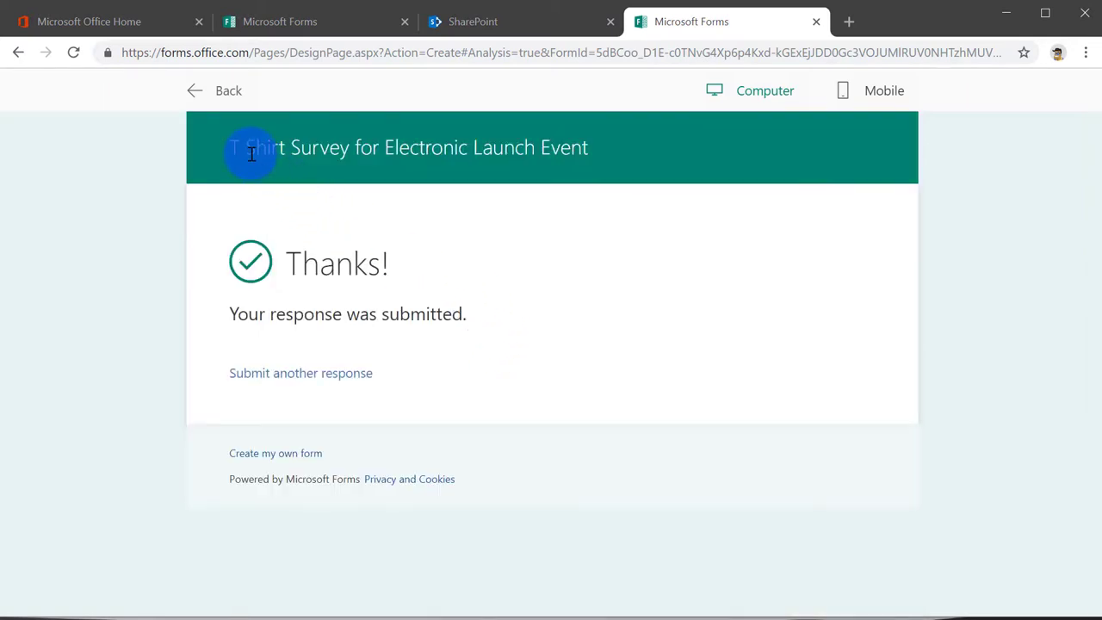
Exit the preview, confirm three responses in the summary, and return to the Questions editor.
{"action": "left_click", "coordinate": [200, 104]}
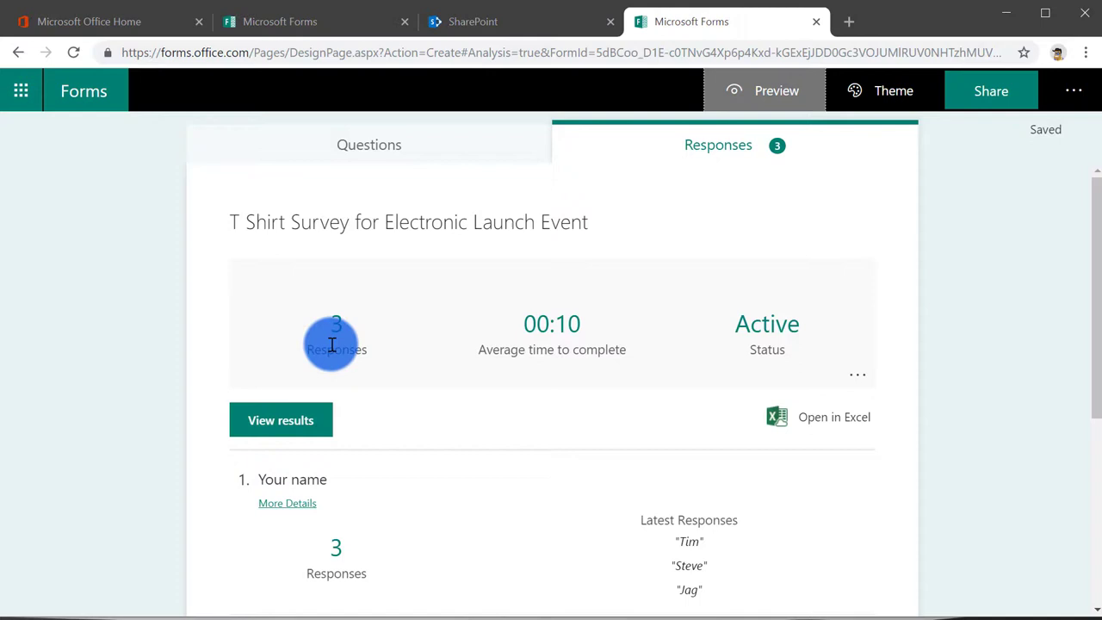
{"action": "left_click", "coordinate": [409, 152]}
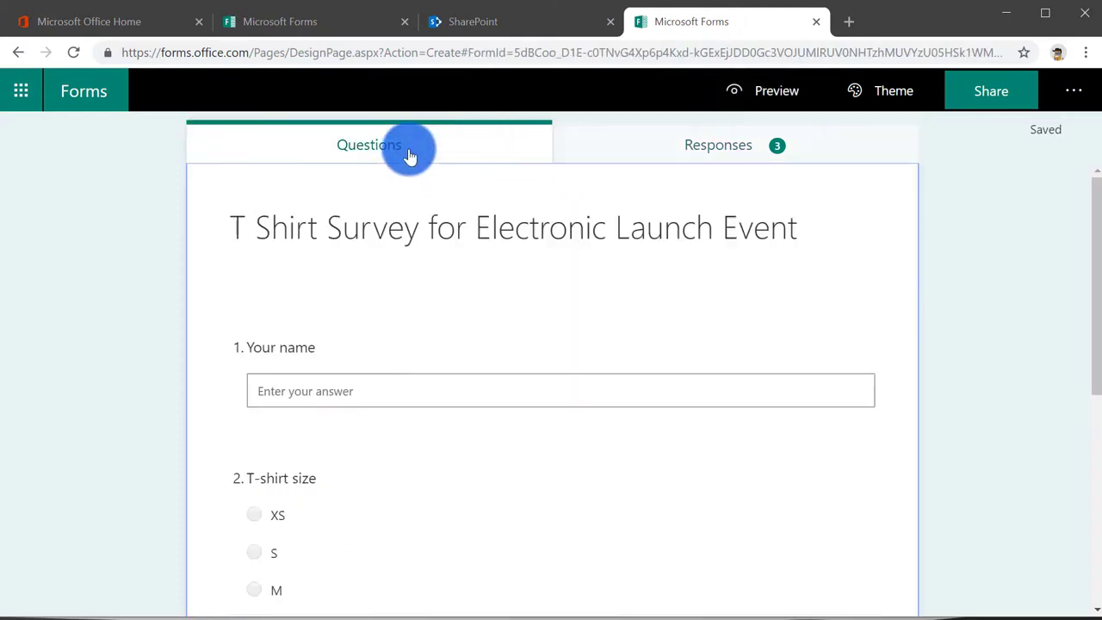
Close the form and select the T Shirt Survey workbook in the Electronic Events Documents library.
{"action": "left_click", "coordinate": [817, 23]}
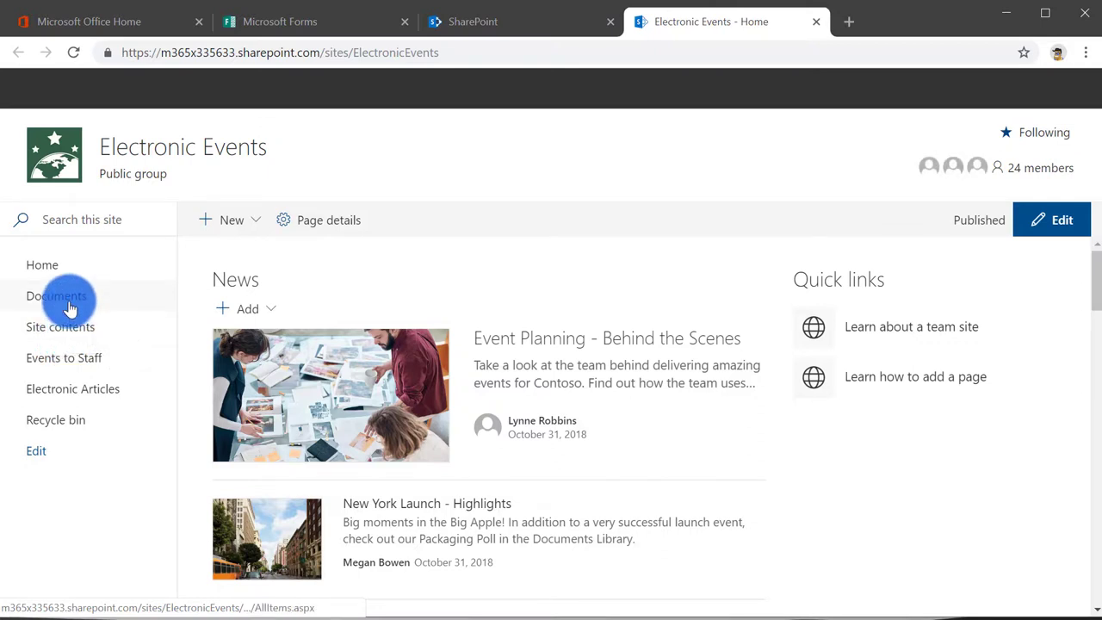
{"action": "left_click", "coordinate": [69, 308]}
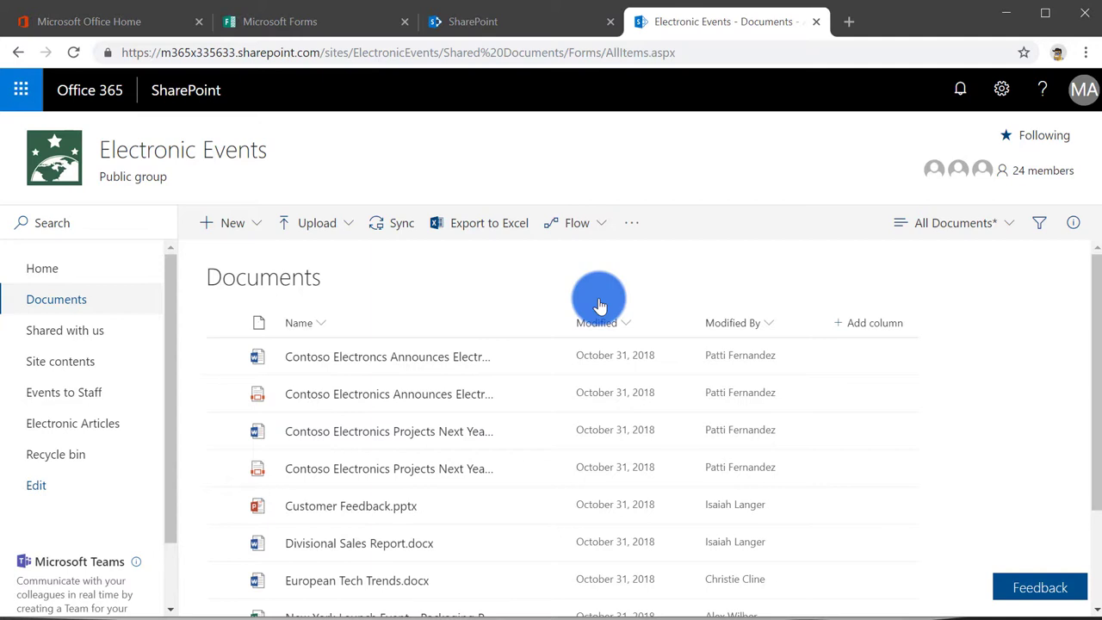
{"action": "scroll", "coordinate": [615, 302], "scroll_direction": "down", "scroll_amount": 2}
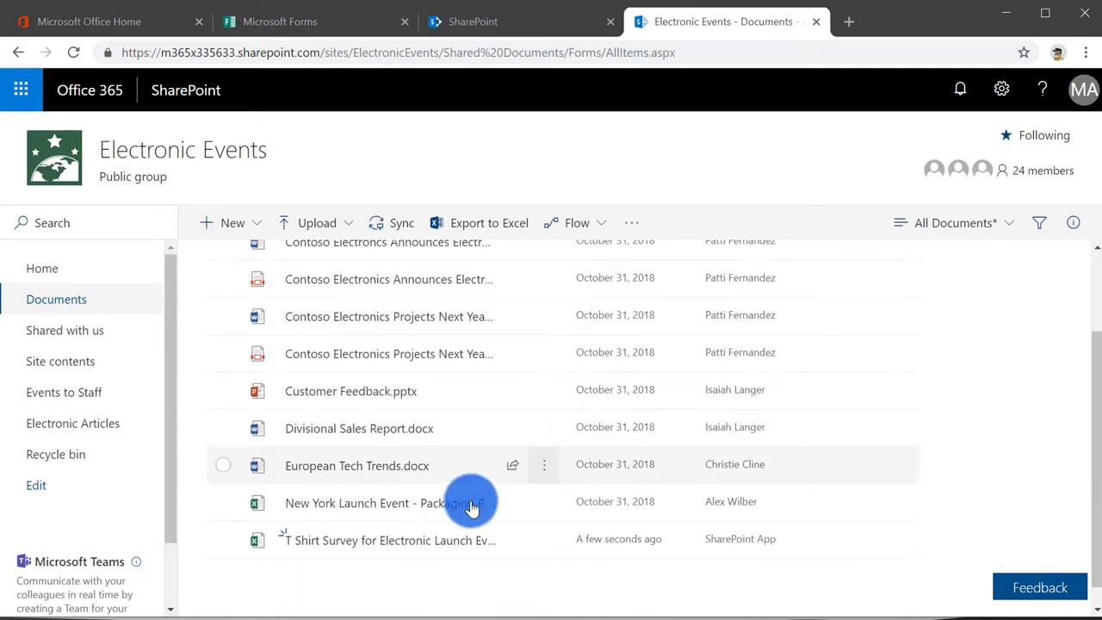
{"action": "mouse_move", "coordinate": [297, 549]}
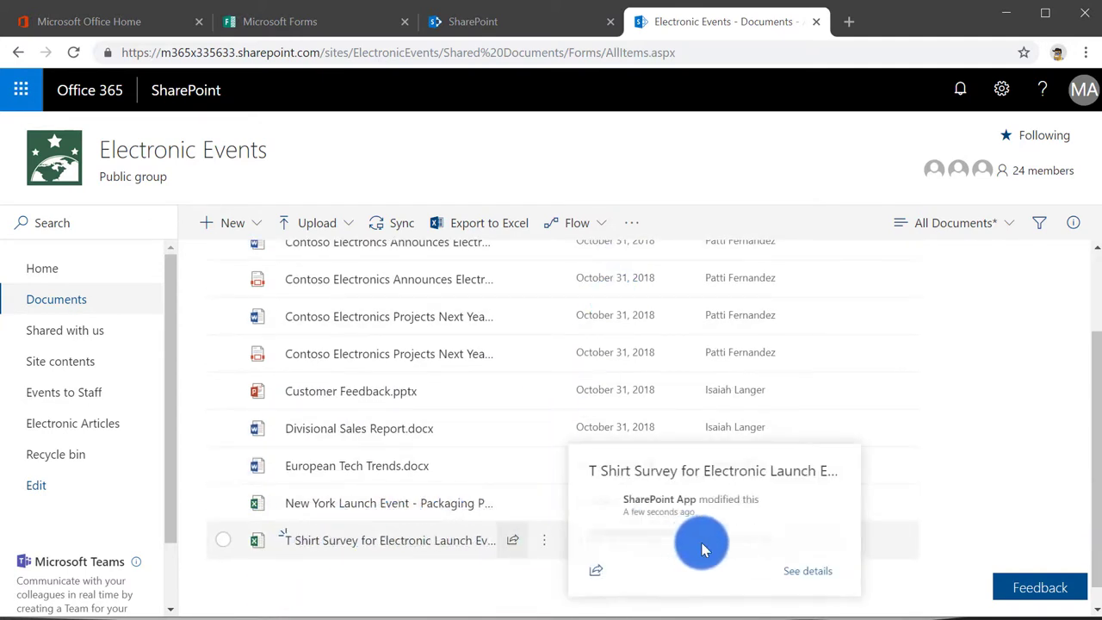
{"action": "left_click", "coordinate": [758, 540]}
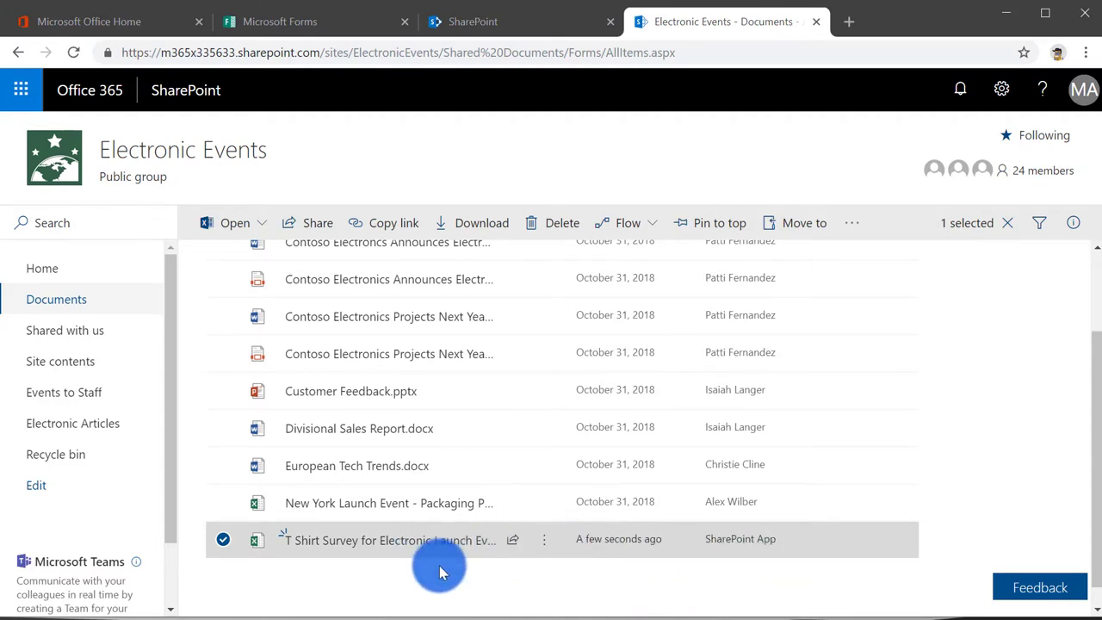
Open the T Shirt Survey workbook in Excel Online to view the Form1 responses XL, M and S.
{"action": "mouse_move", "coordinate": [416, 552]}
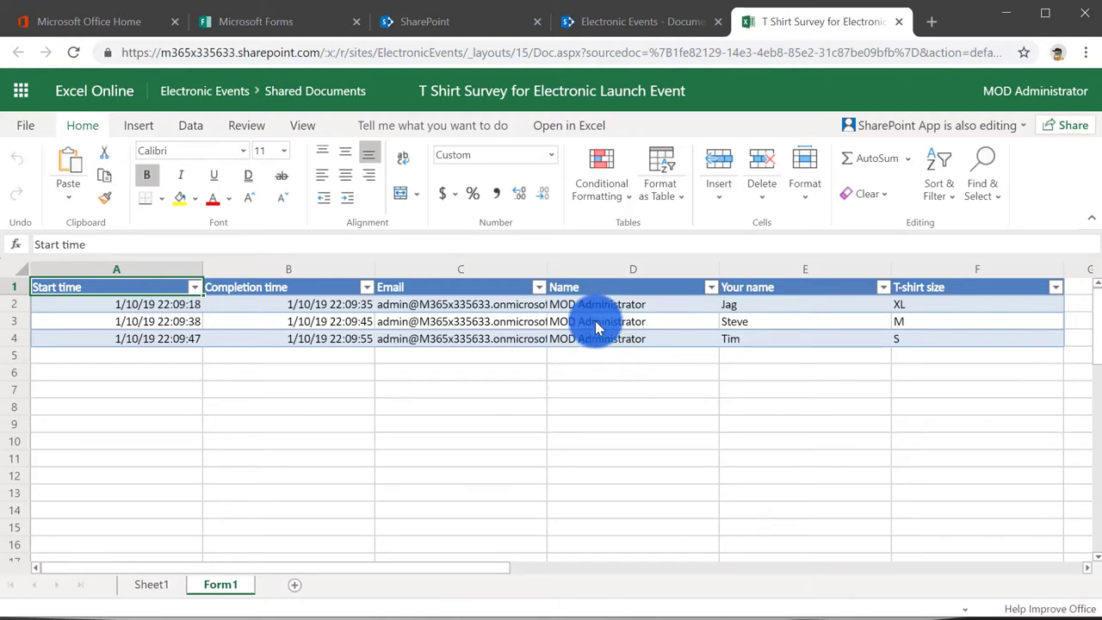
Show the linked form's options from the Forms dropdown under Insert.
{"action": "left_click", "coordinate": [153, 132]}
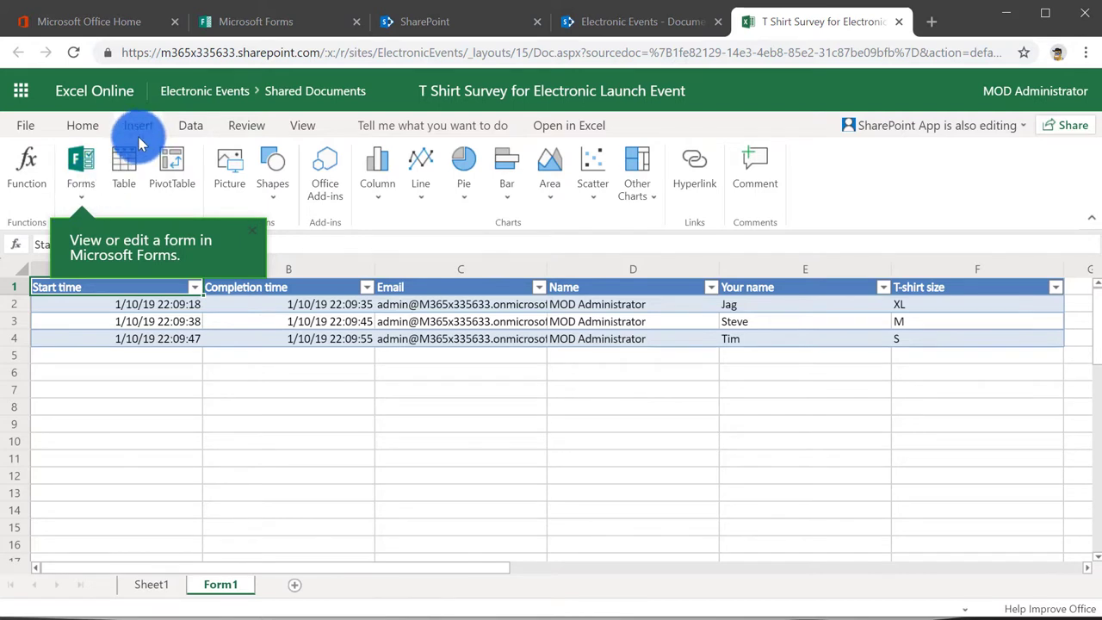
{"action": "left_click", "coordinate": [76, 200]}
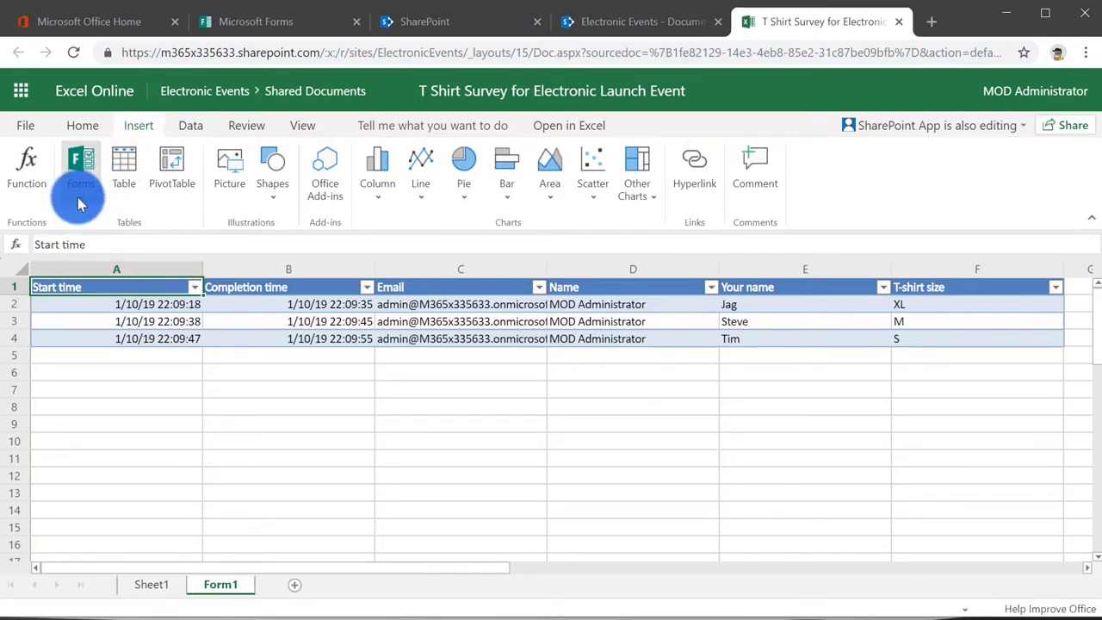